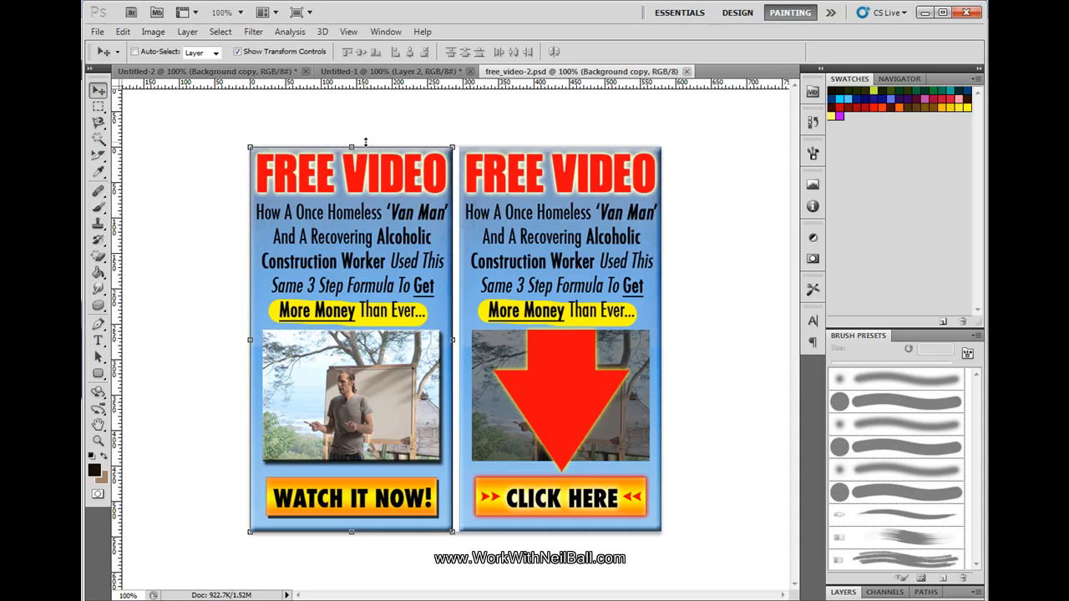
# Step: Compare the separate banner images in Untitled-2 and Untitled-1 with the combined banner in free_video-2.psd
pyautogui.click(238, 73)
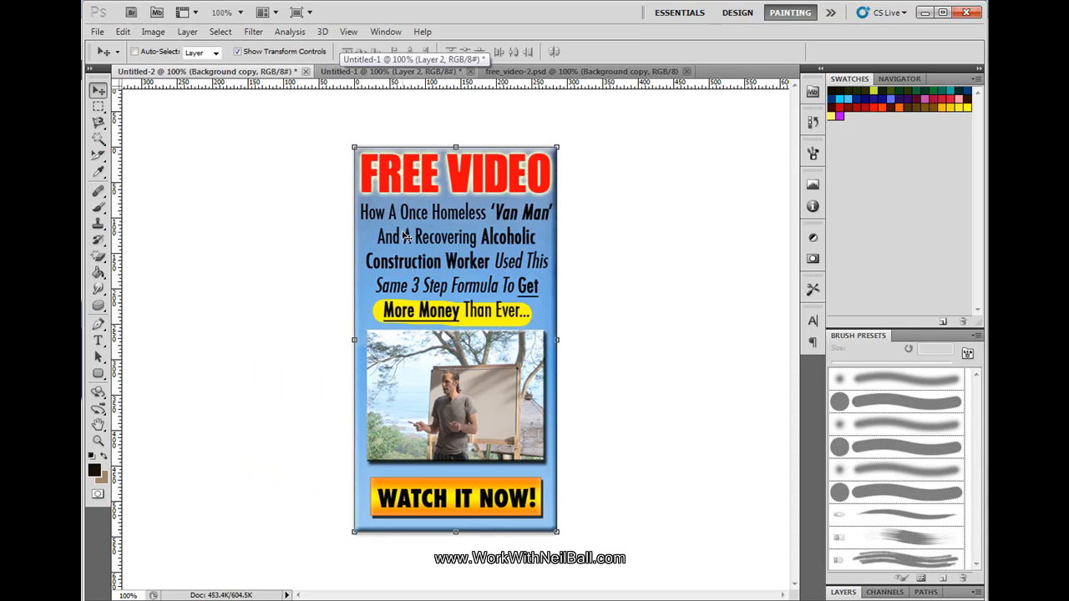
pyautogui.click(354, 75)
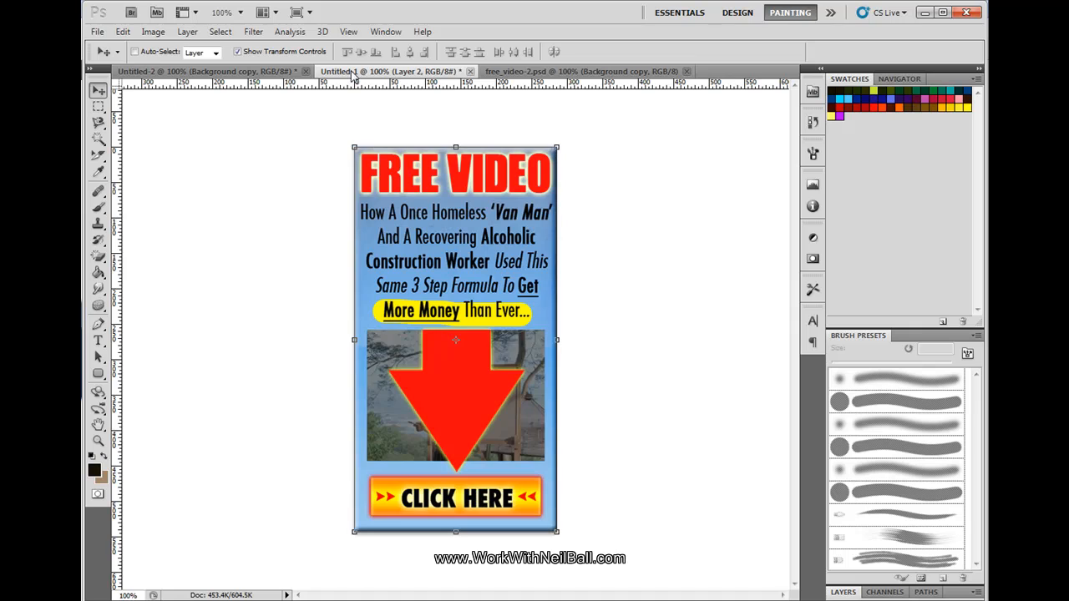
pyautogui.click(524, 73)
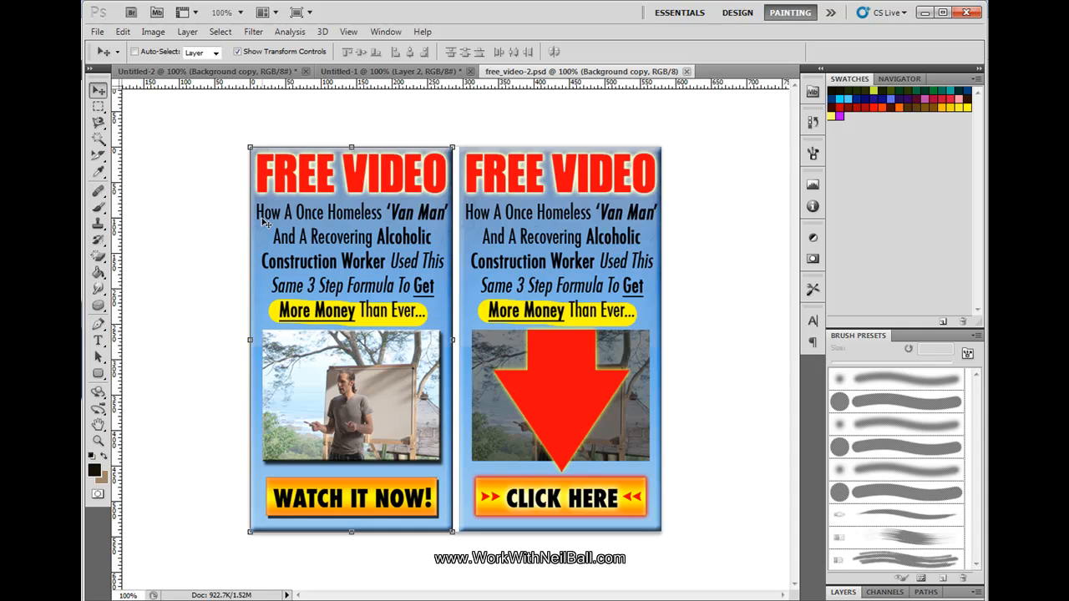
# Step: Create a new blank document 580 pixels wide and 543 pixels high
pyautogui.click(98, 32)
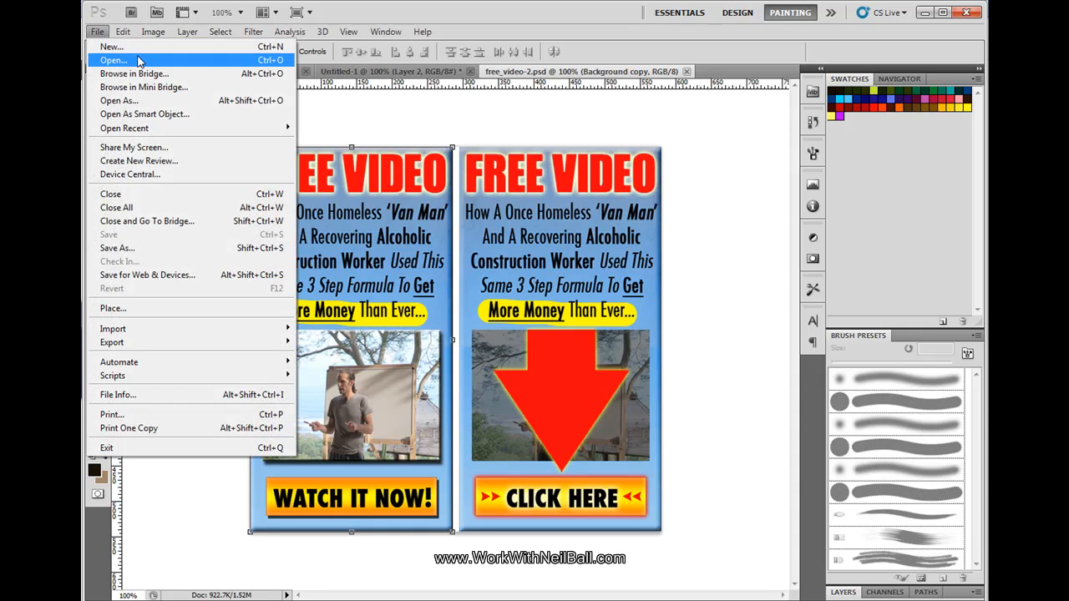
pyautogui.click(139, 47)
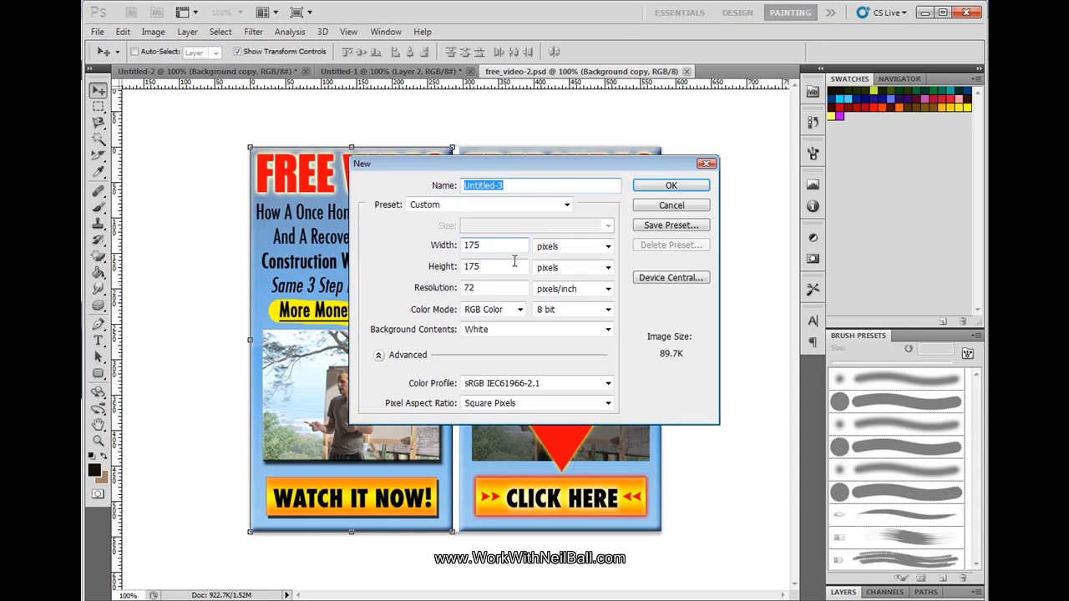
pyautogui.click(491, 247)
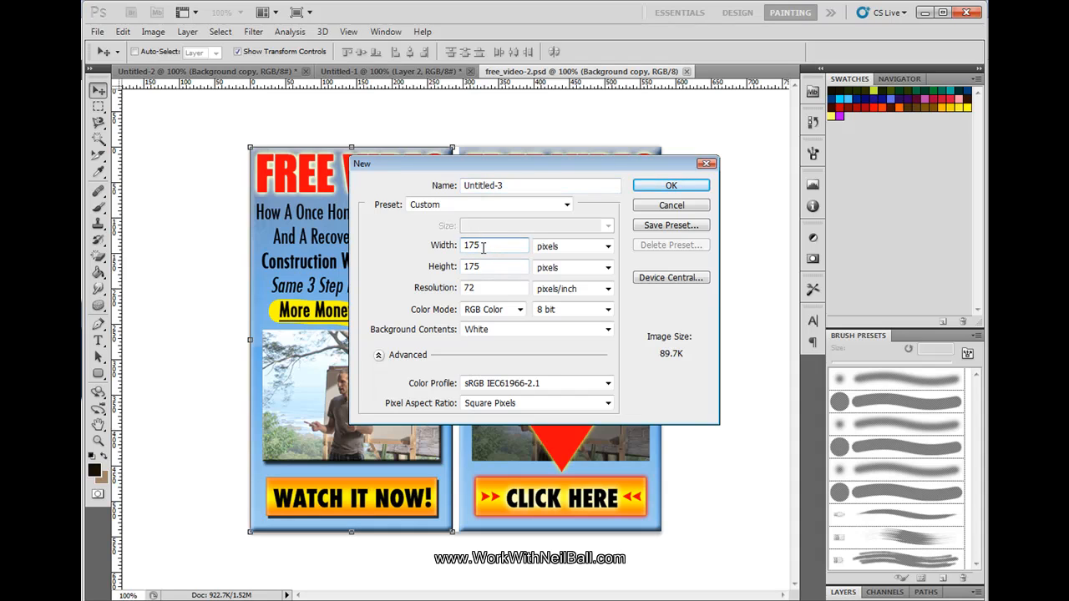
pyautogui.moveTo(482, 247); pyautogui.dragTo(465, 244)
pyautogui.write('580')
pyautogui.press('Tab')
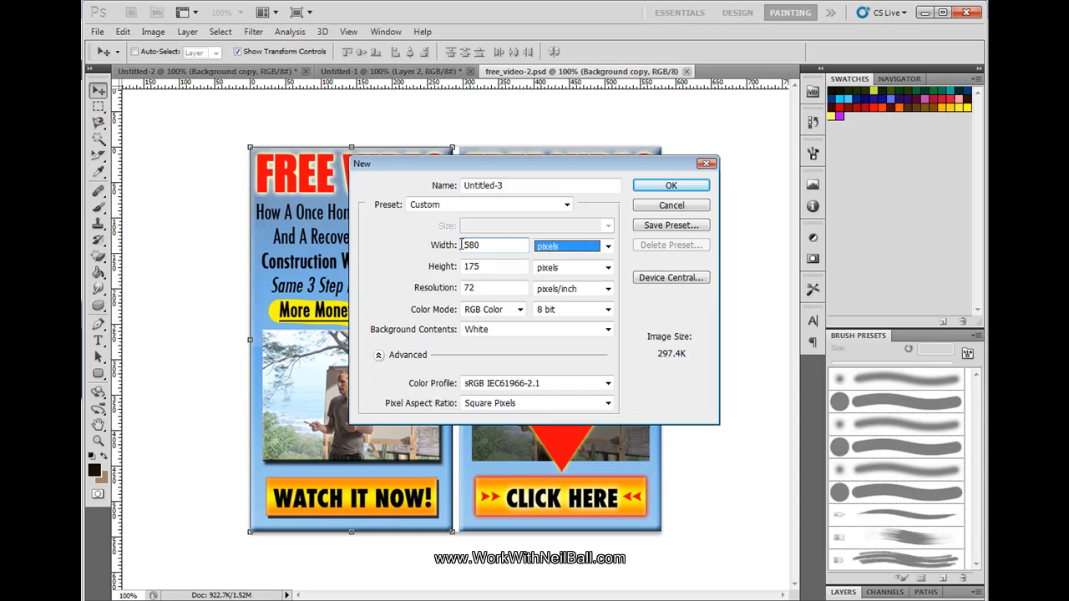
pyautogui.press('Tab')
pyautogui.write('543')
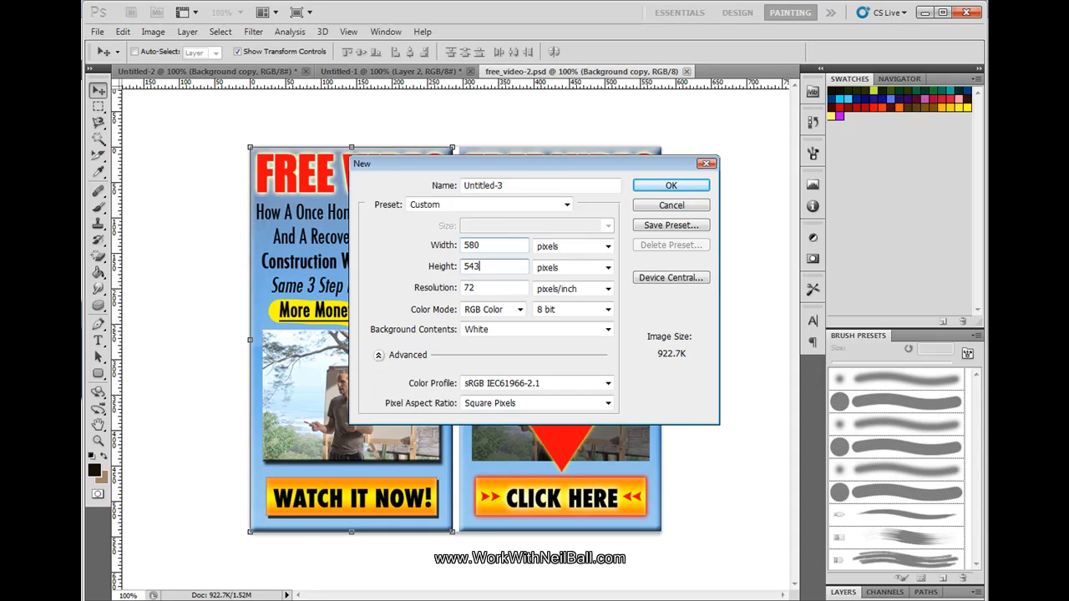
pyautogui.click(671, 186)
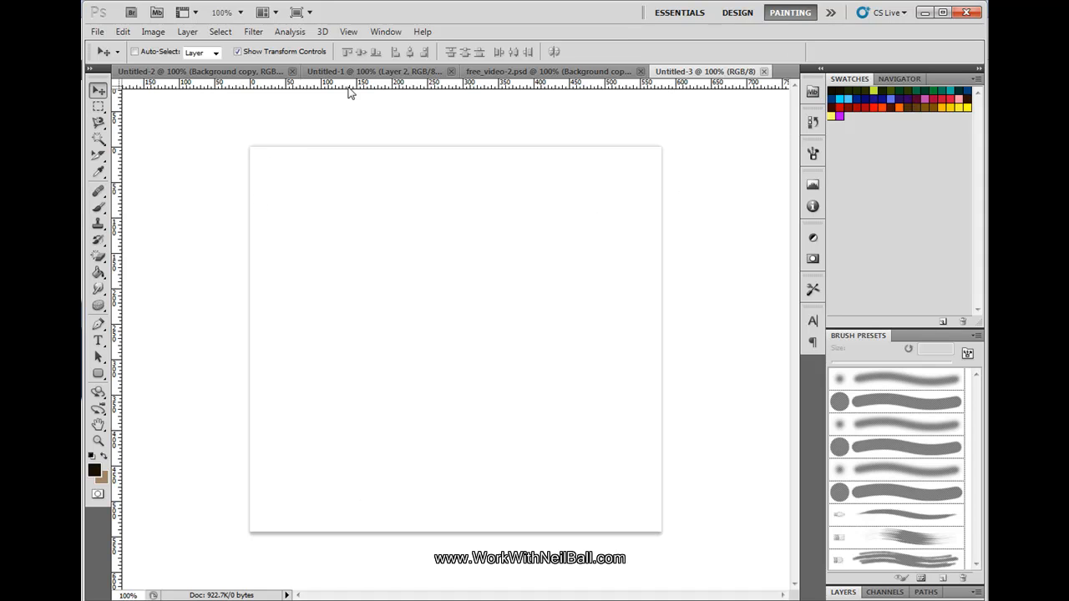
# Step: Duplicate the Background copy layer of the "Watch It Now!" banner in Untitled-2 into the Untitled-3 document
pyautogui.click(226, 73)
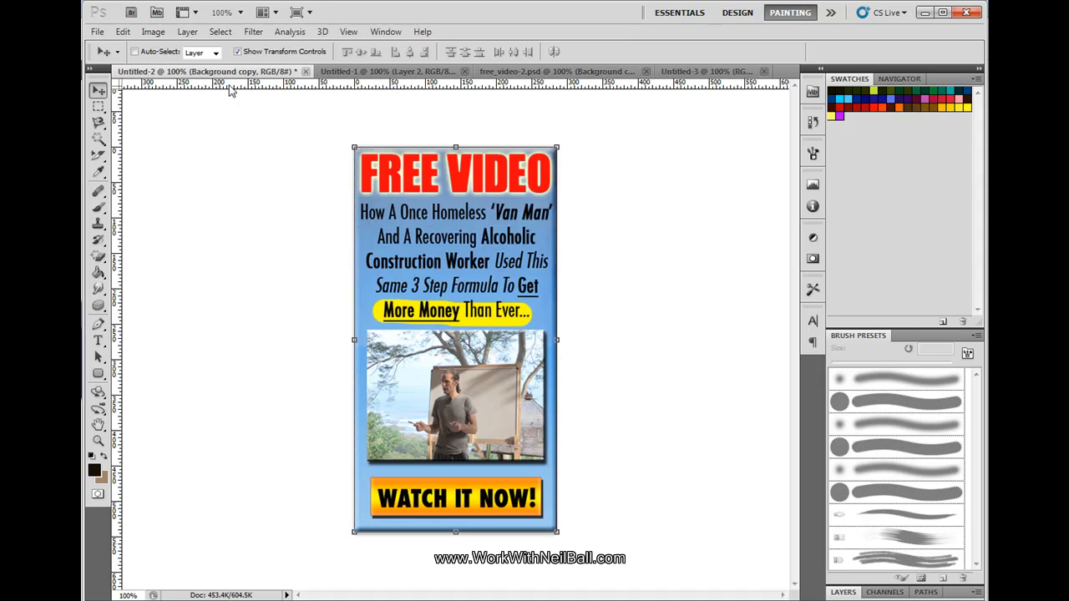
pyautogui.click(840, 591)
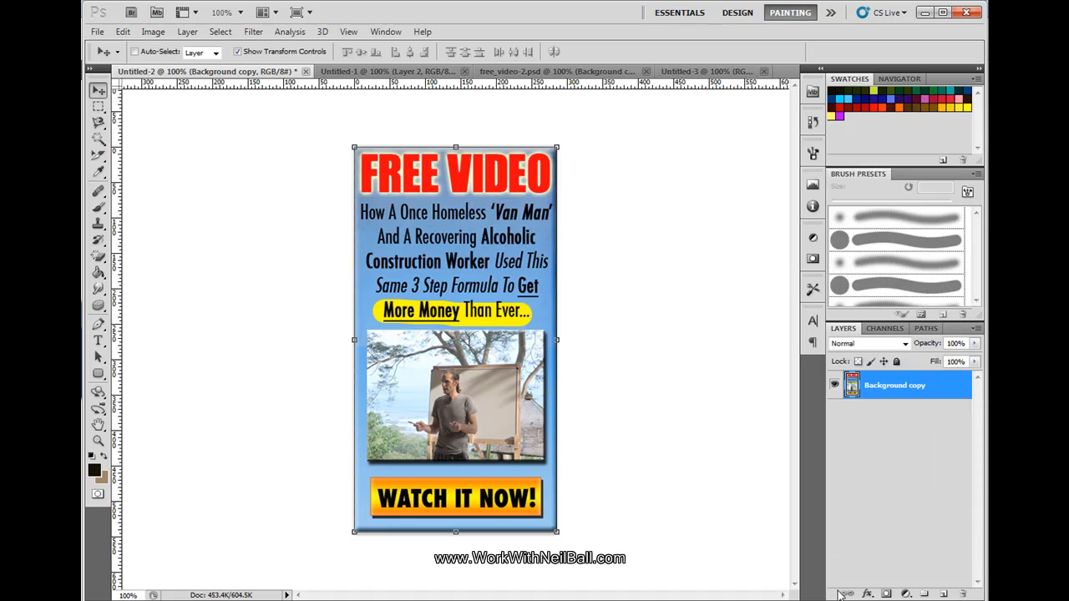
pyautogui.rightClick(856, 377)
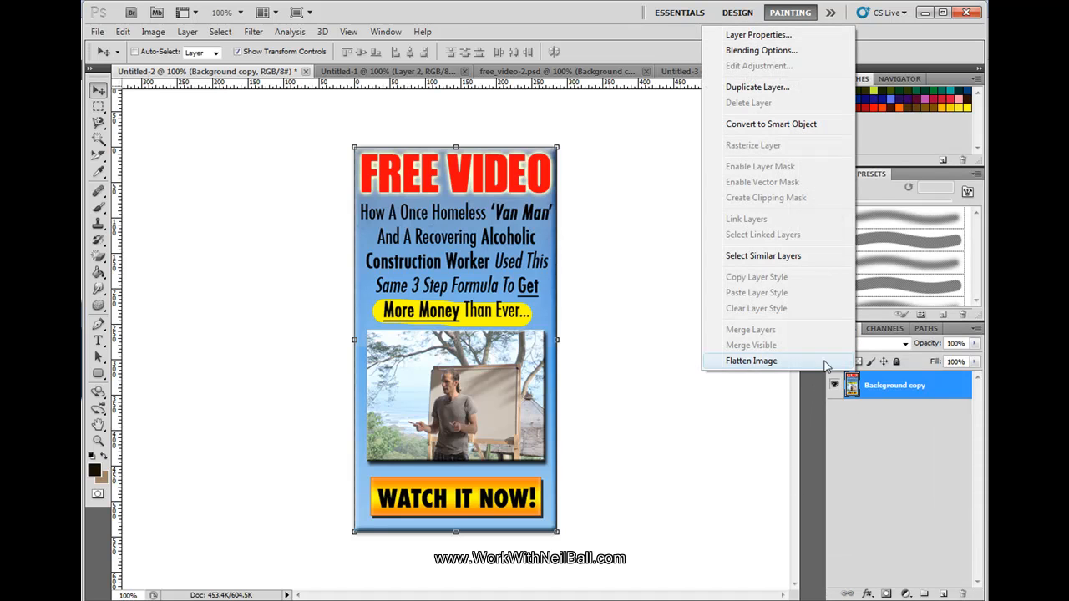
pyautogui.click(756, 87)
pyautogui.click(607, 275)
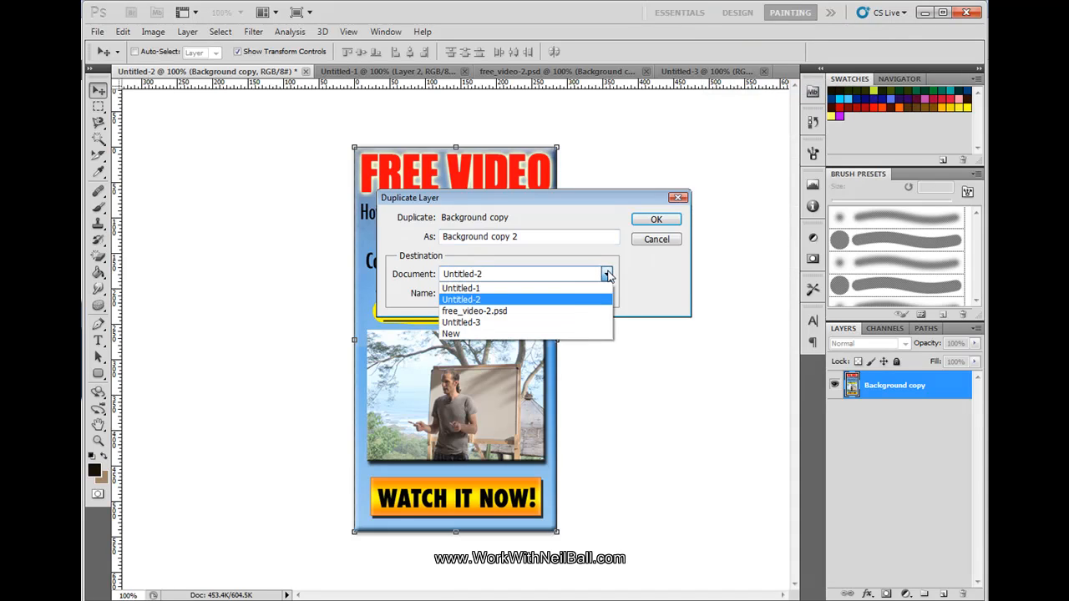
pyautogui.click(574, 319)
pyautogui.click(655, 219)
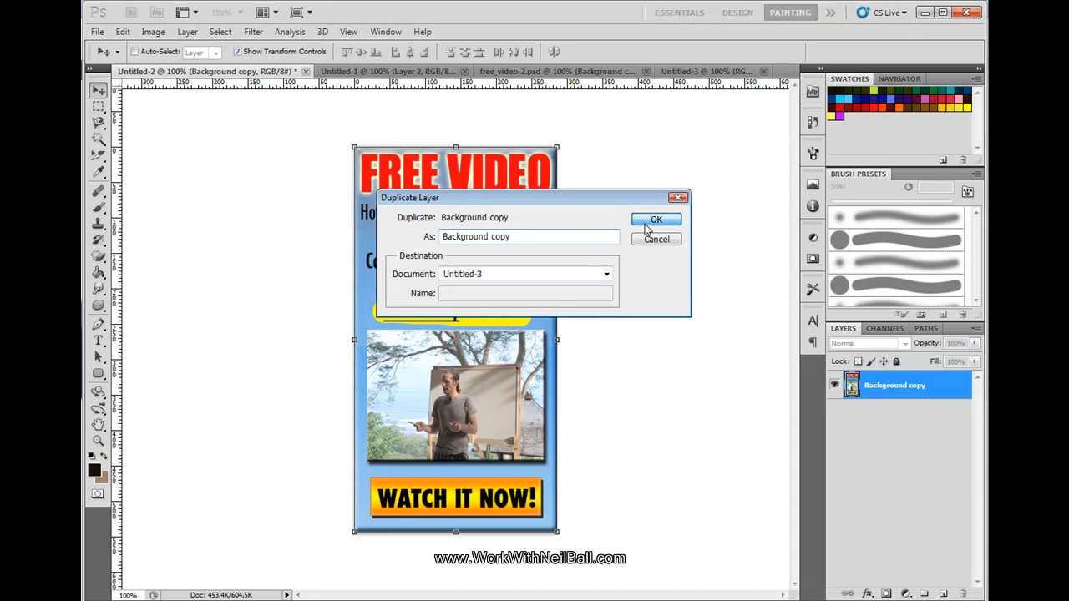
# Step: Duplicate Layer 2, the "Click Here" arrow banner in Untitled-1, into the Untitled-3 document
pyautogui.click(364, 74)
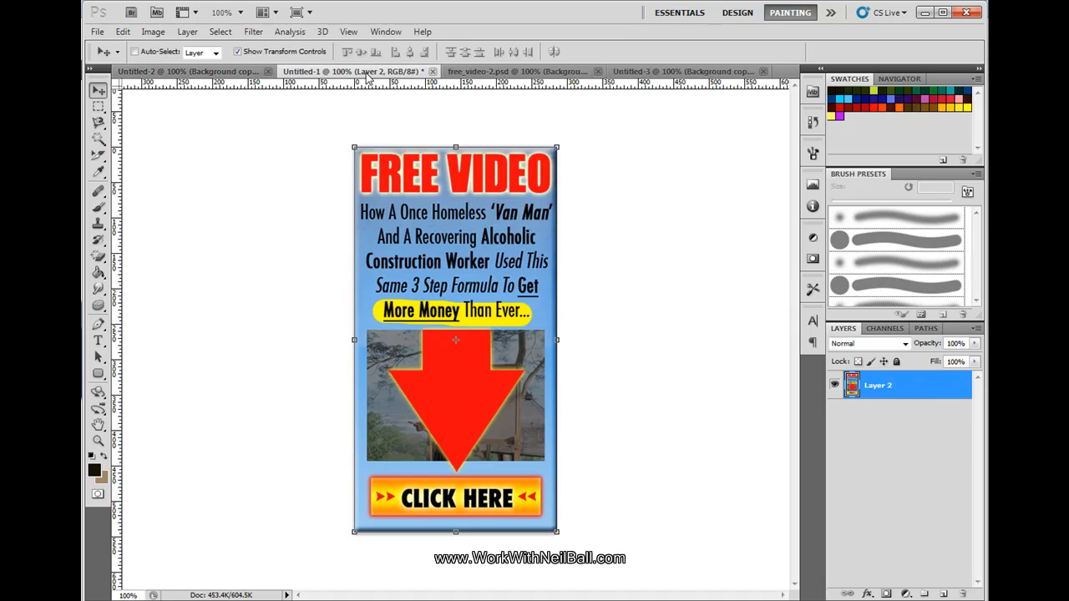
pyautogui.rightClick(852, 384)
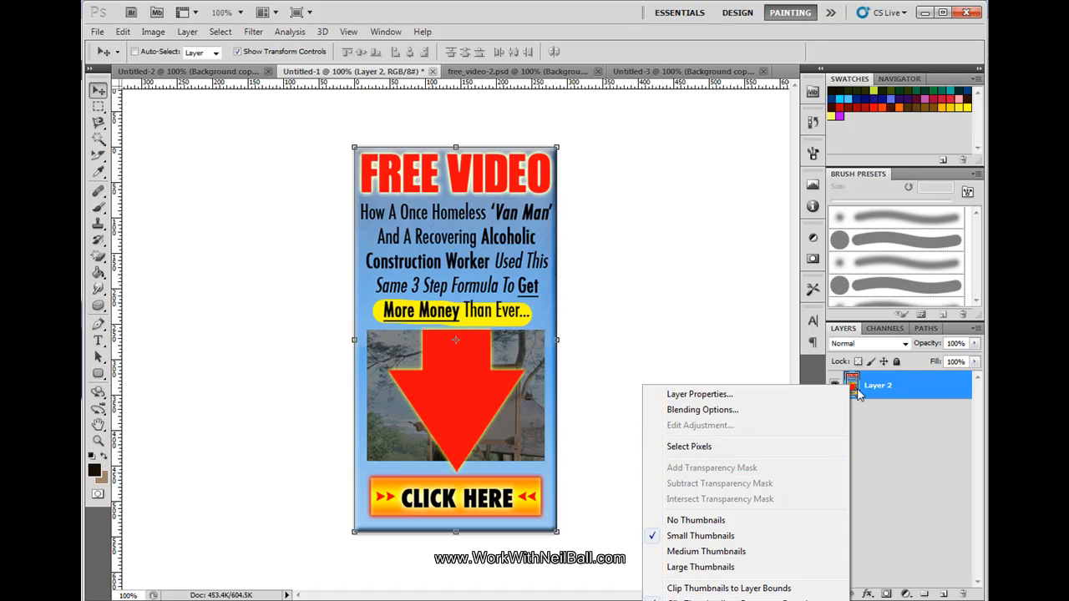
pyautogui.rightClick(904, 390)
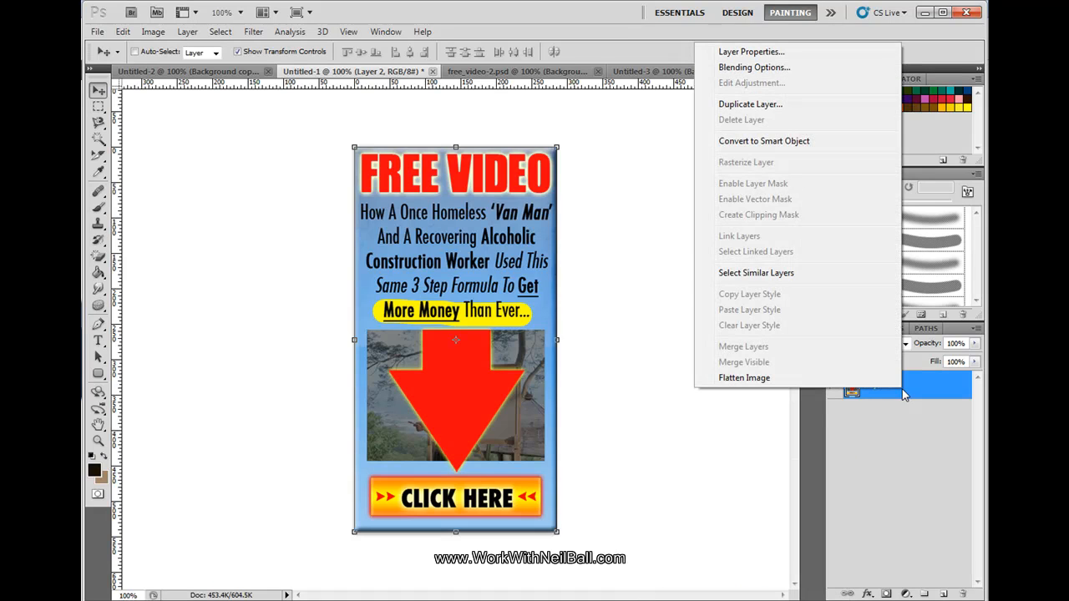
pyautogui.click(776, 105)
pyautogui.click(607, 274)
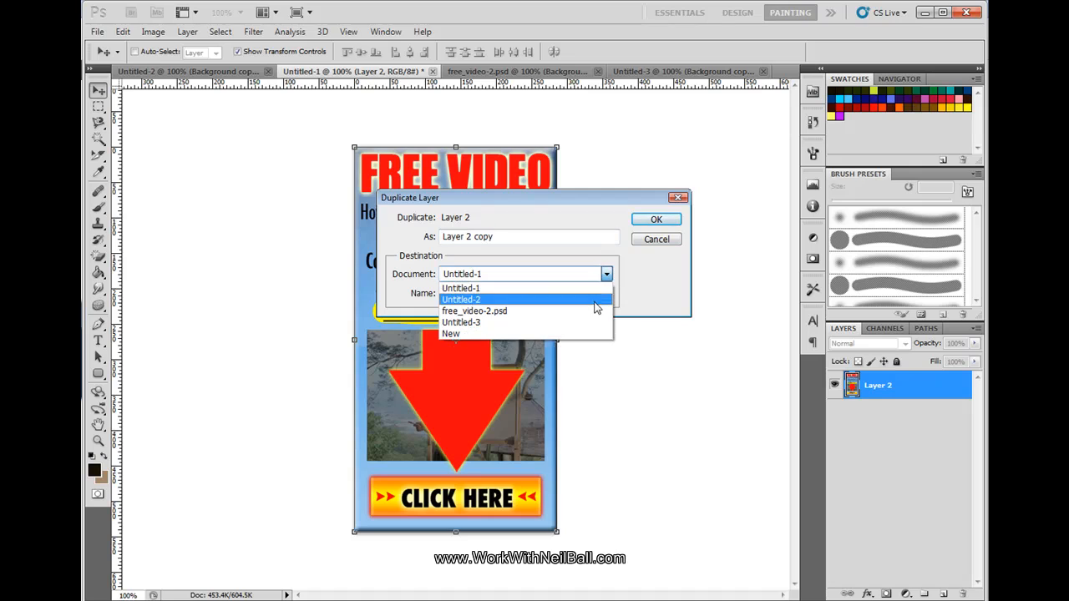
pyautogui.click(601, 329)
pyautogui.click(657, 220)
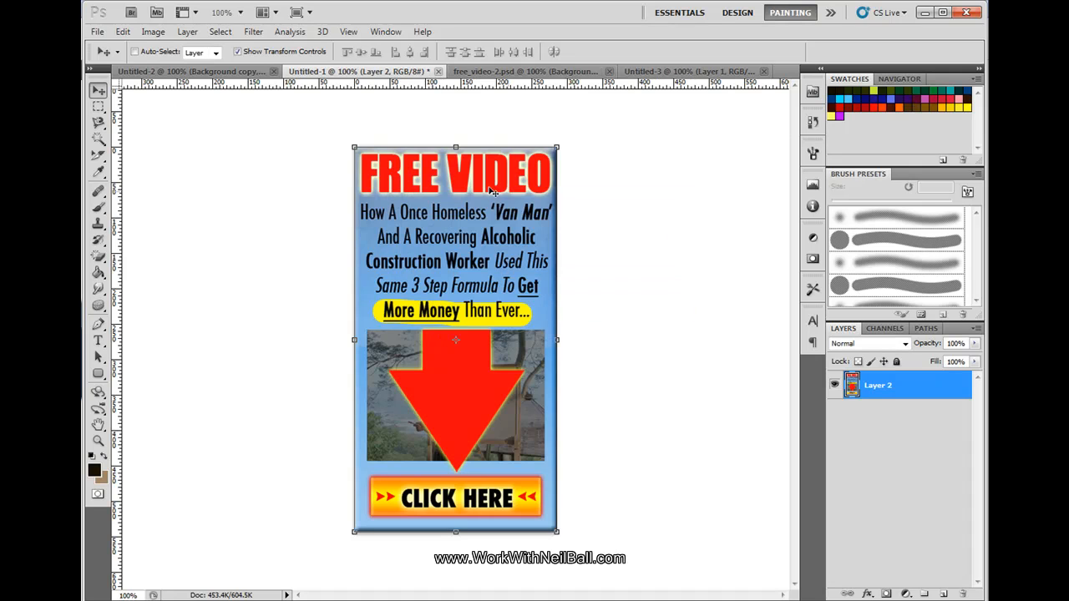
# Step: In Untitled-3, move the arrow banner to the right edge of the canvas beside the other banner, and select the Background copy layer
pyautogui.click(665, 72)
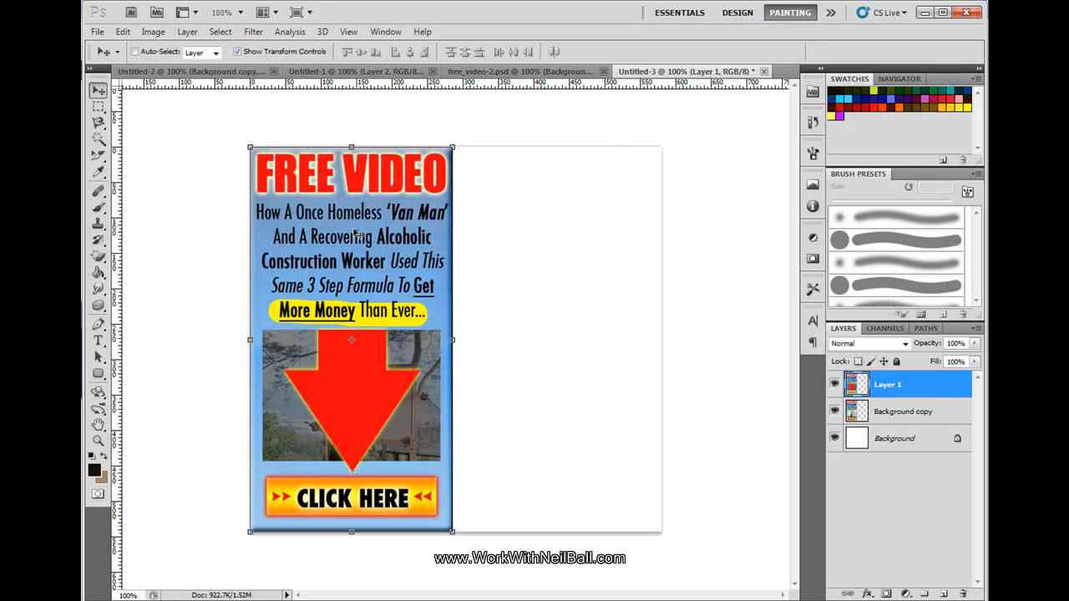
pyautogui.moveTo(338, 233); pyautogui.dragTo(546, 229)
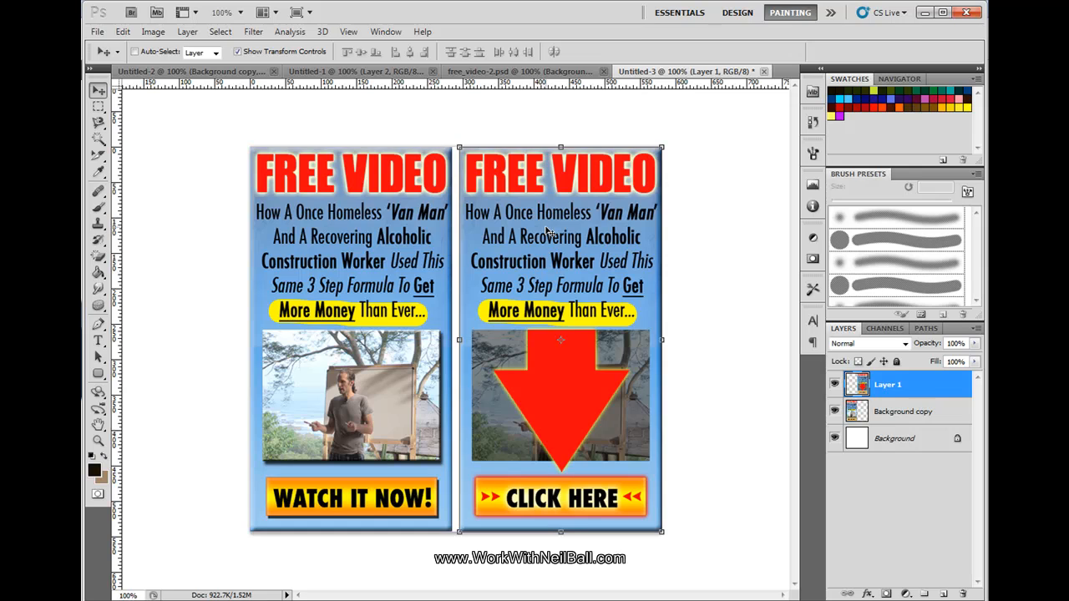
pyautogui.moveTo(334, 224)
pyautogui.mouseDown()
pyautogui.moveTo(359, 231)
pyautogui.moveTo(349, 235)
pyautogui.mouseUp()
pyautogui.click(878, 413)
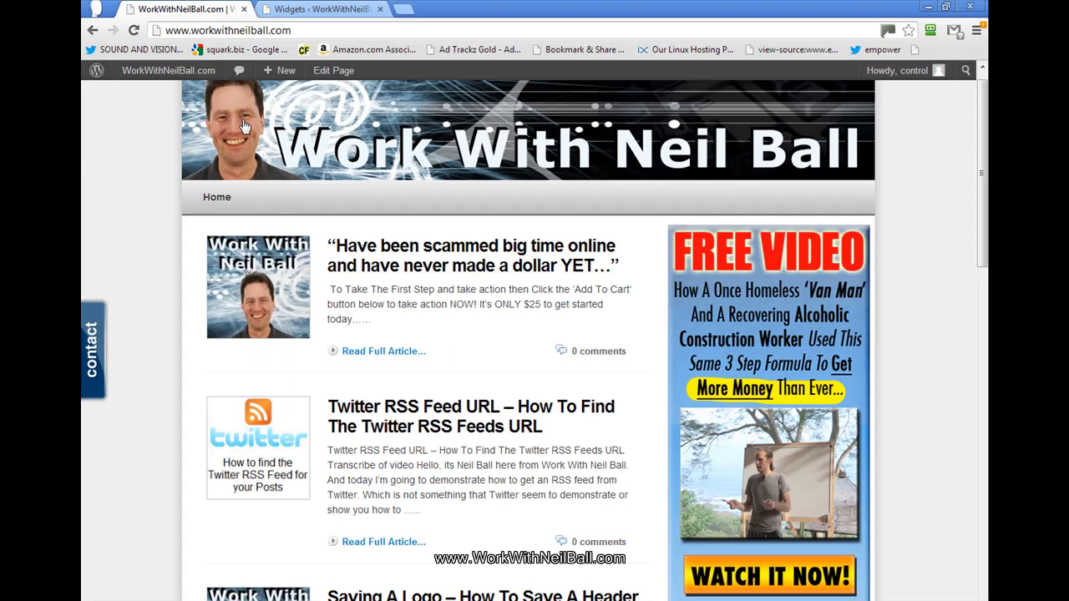
# Step: In the WordPress admin, open the homelessman-free-video-banner image from the media library for editing and select its file URL
pyautogui.click(330, 9)
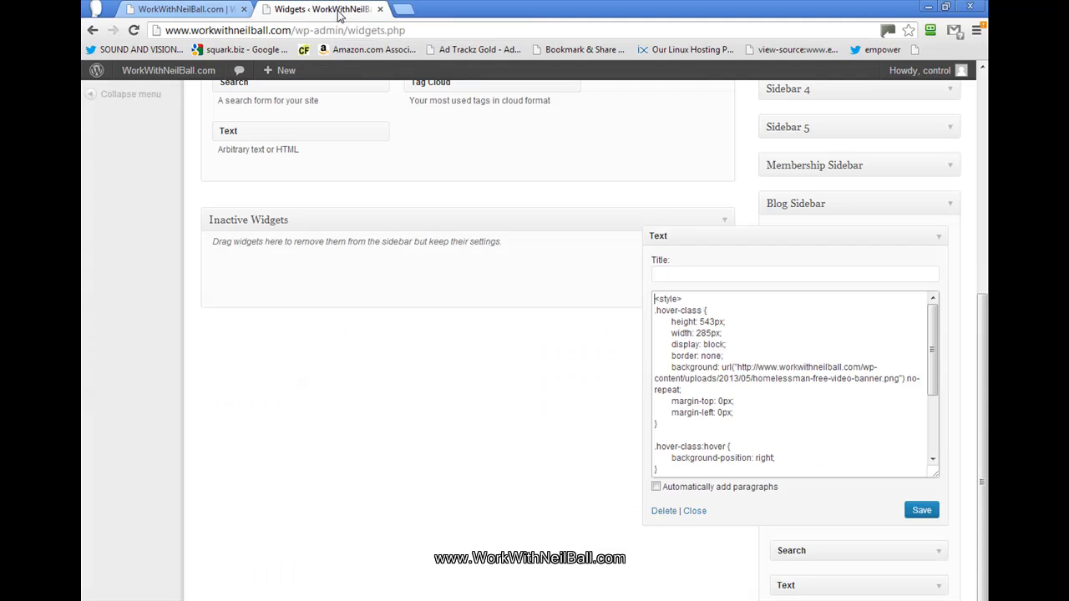
pyautogui.scroll(3, 286, 309)
pyautogui.scroll(1, 287, 309)
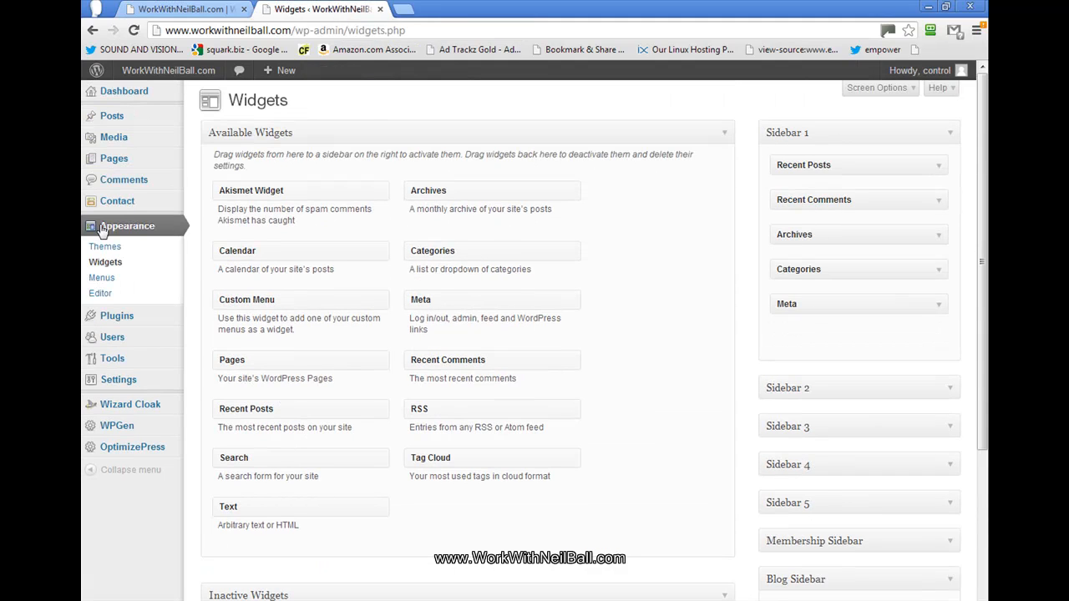
pyautogui.moveTo(136, 146)
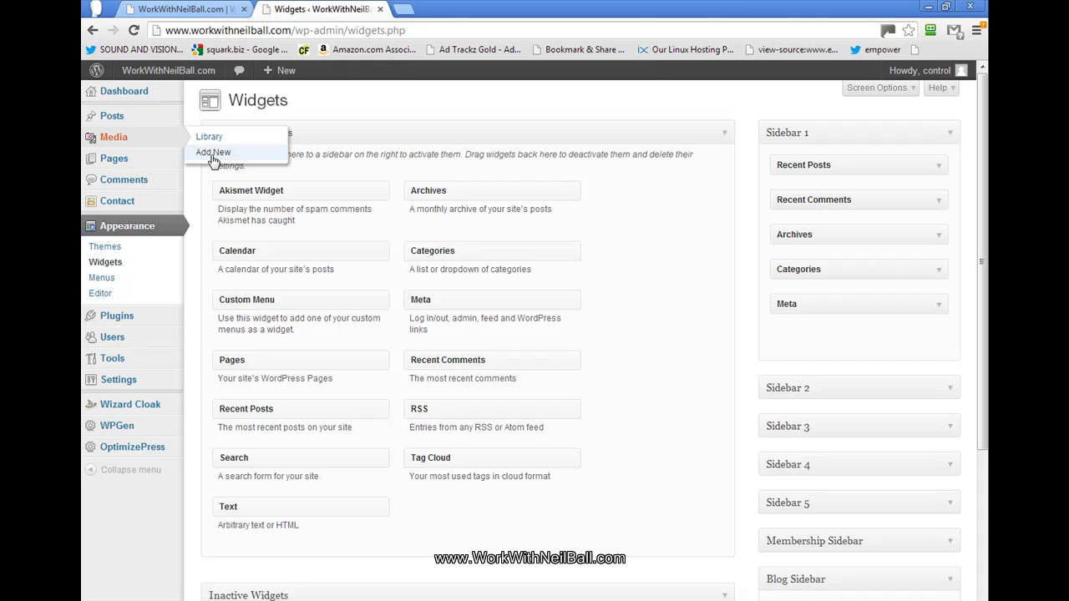
pyautogui.click(209, 140)
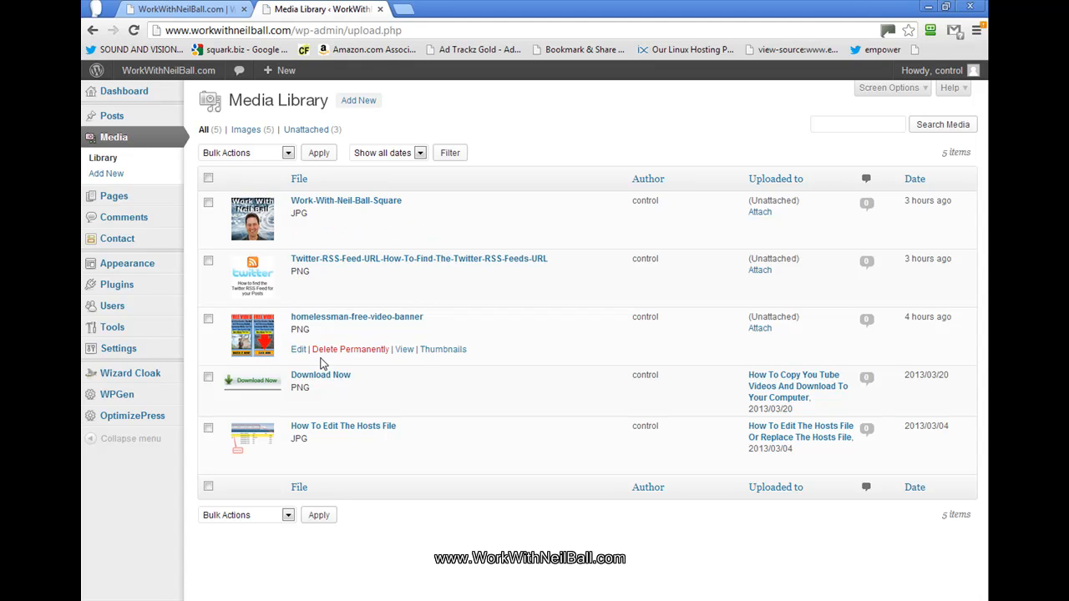
pyautogui.click(299, 351)
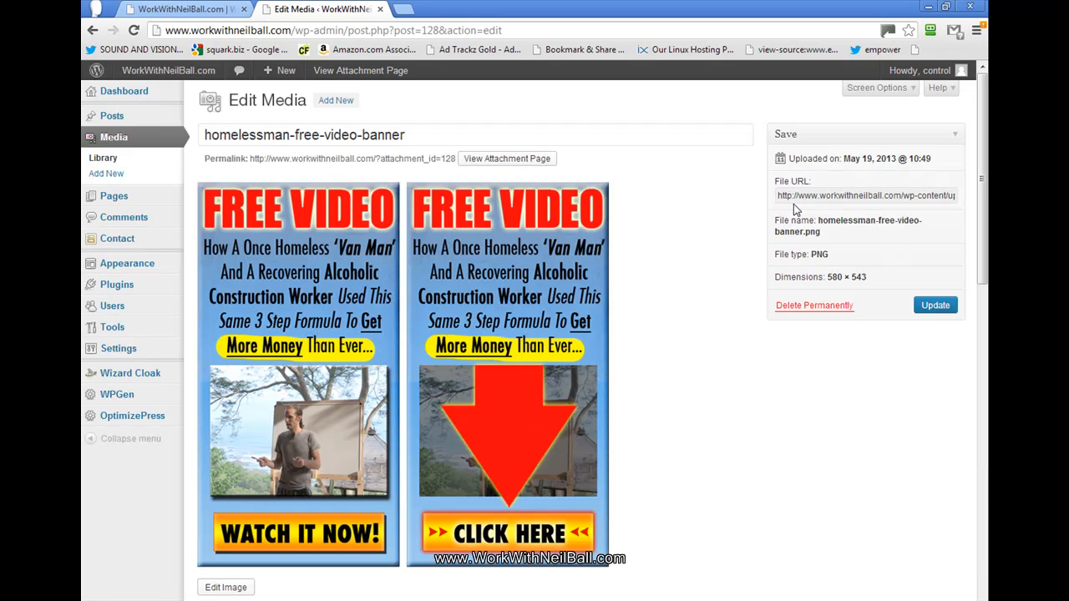
pyautogui.moveTo(777, 196); pyautogui.dragTo(973, 195)
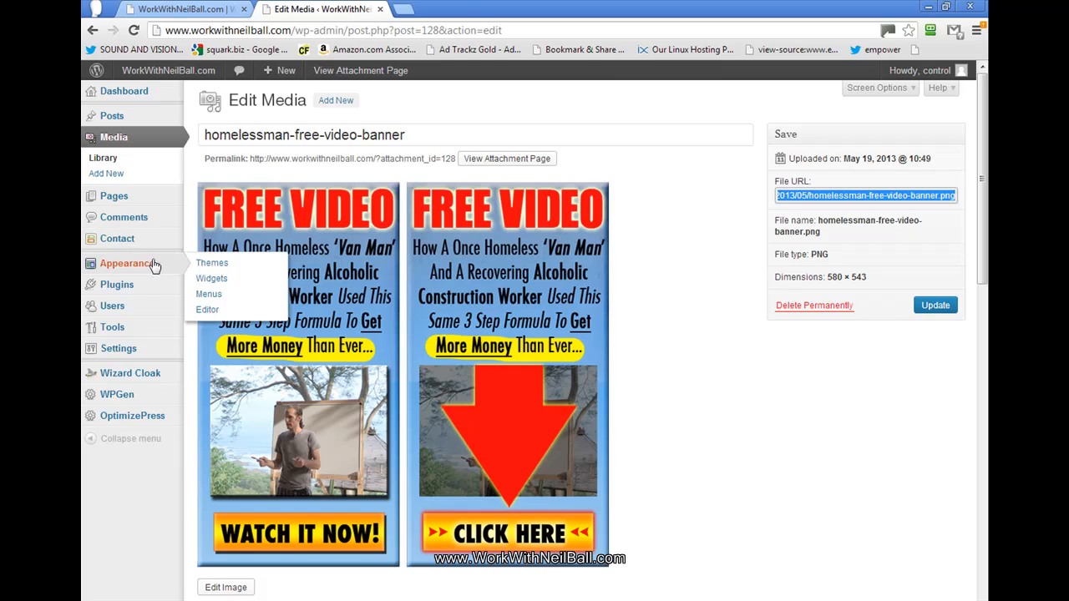
# Step: View the banner on the site's live home page and return to the image's editing page
pyautogui.moveTo(165, 287)
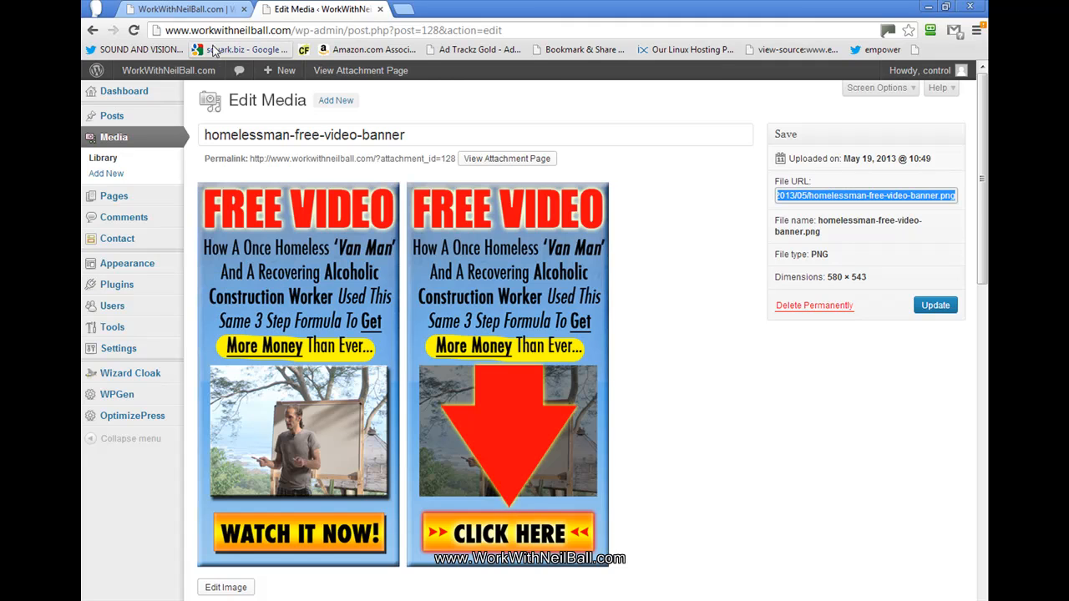
pyautogui.click(205, 9)
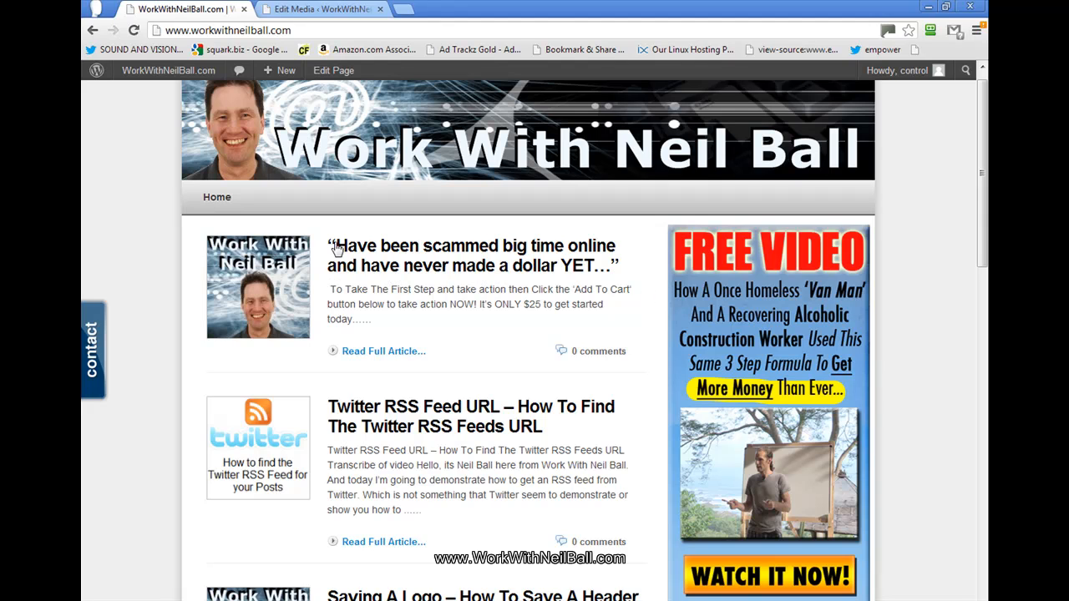
pyautogui.click(330, 7)
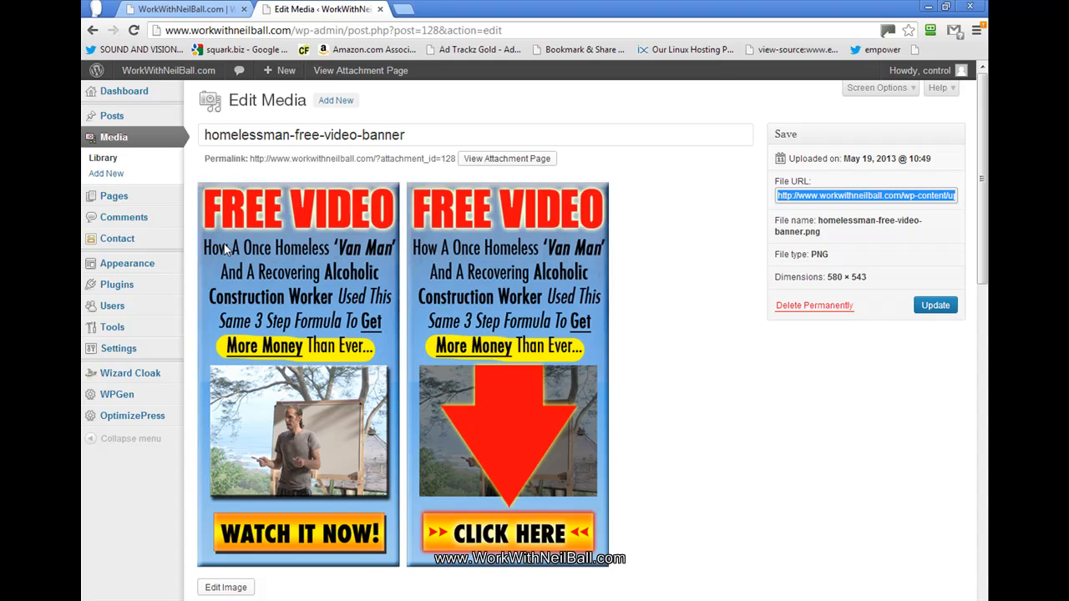
# Step: Open the WordPress widgets page and expand the first Text widget in the Blog Sidebar to show its hover-class code
pyautogui.moveTo(131, 207)
pyautogui.moveTo(148, 269)
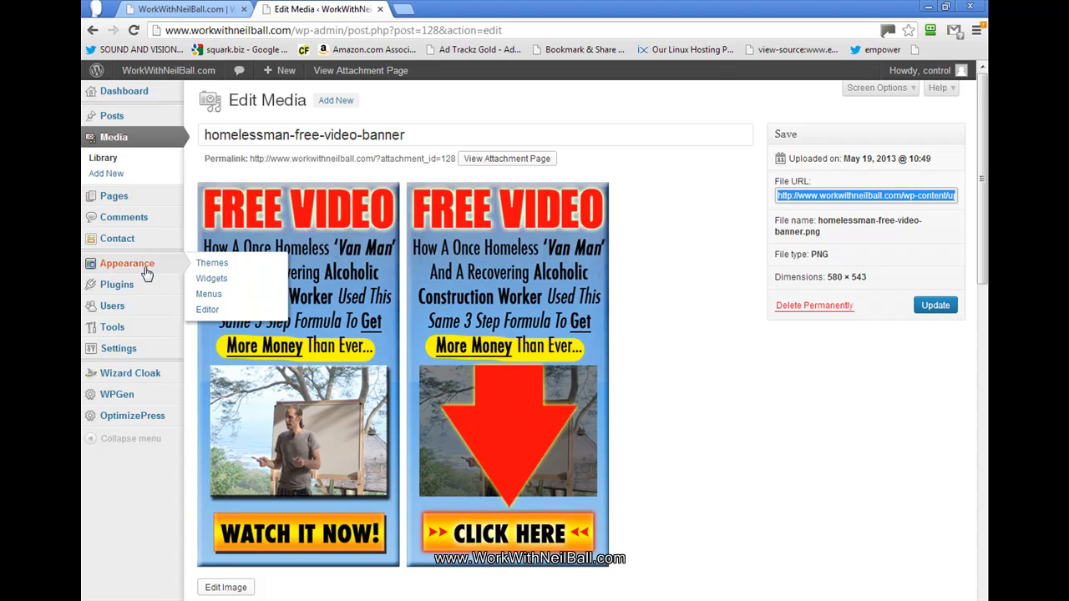
pyautogui.click(220, 279)
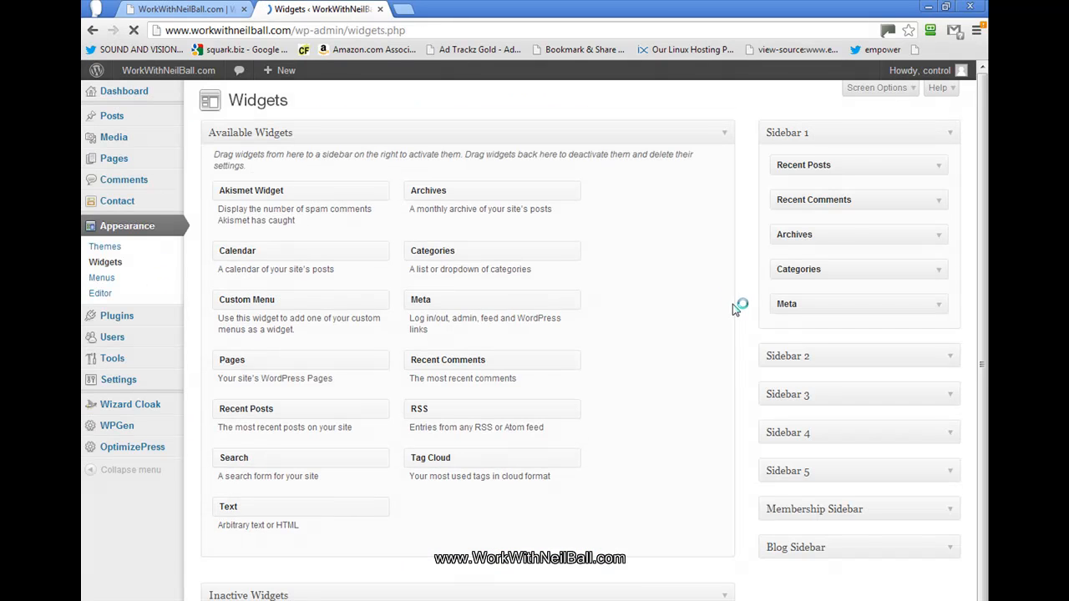
pyautogui.click(933, 581)
pyautogui.scroll(-1, 776, 556)
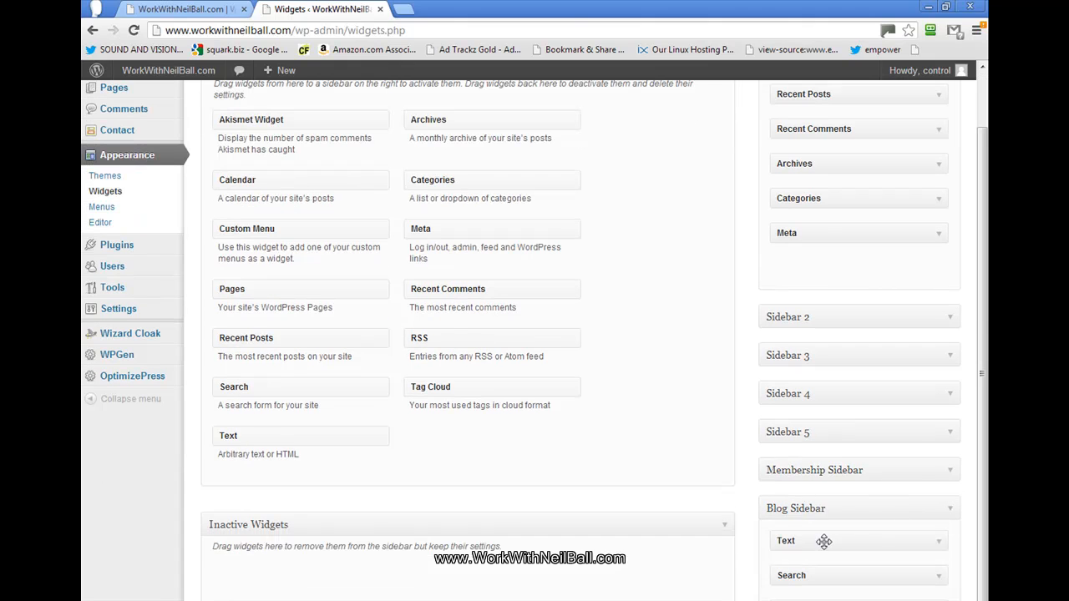
pyautogui.click(927, 547)
pyautogui.scroll(-2, 689, 501)
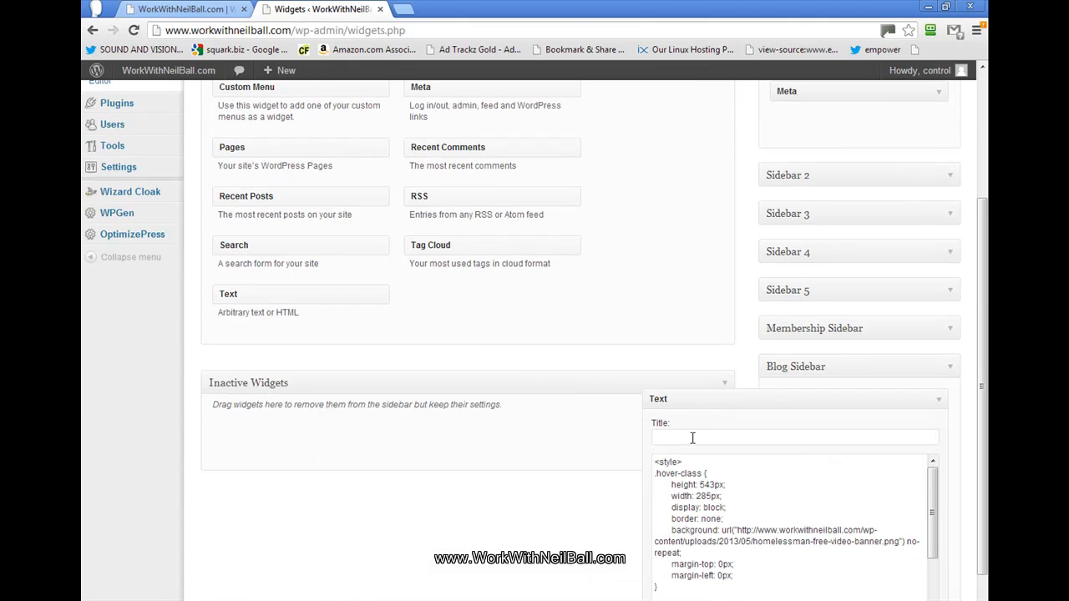
# Step: Examine the hover-class style rules in the Text widget, highlighting the width value and the background image URL
pyautogui.scroll(1, 651, 459)
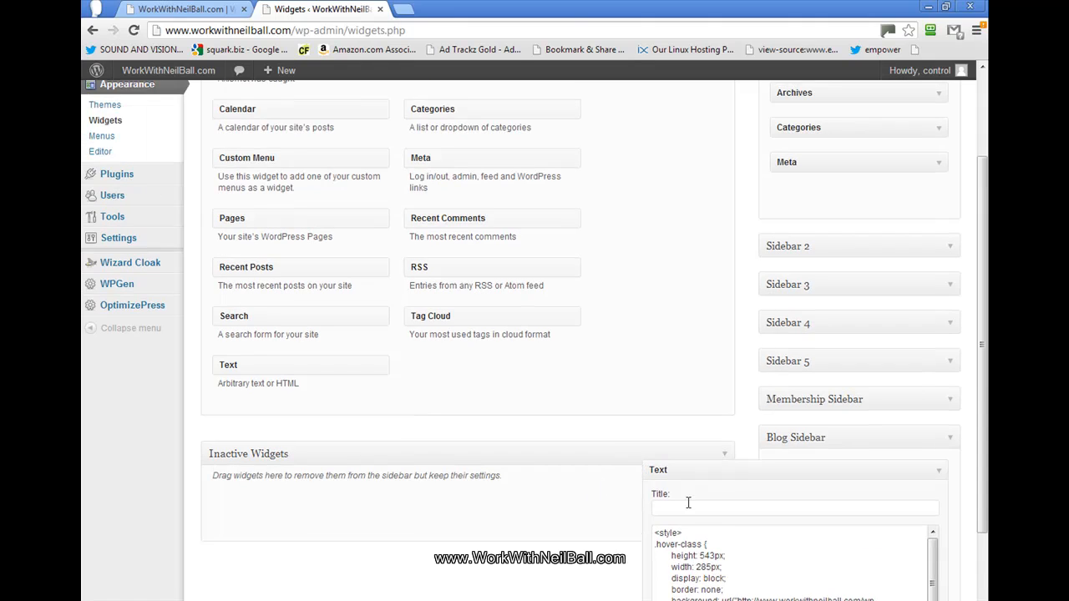
pyautogui.scroll(-1, 683, 492)
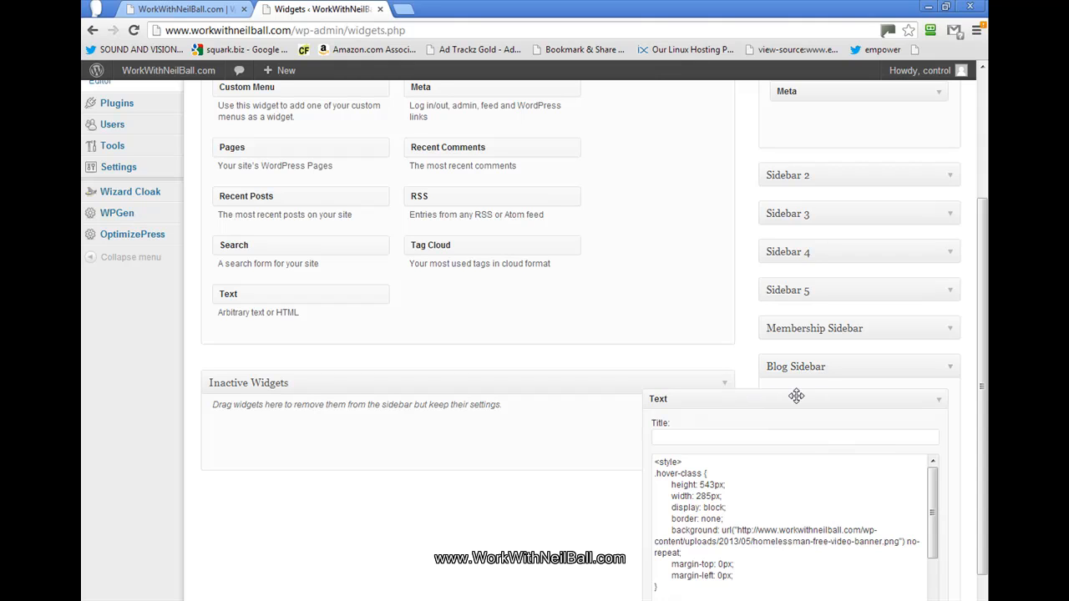
pyautogui.scroll(-2, 763, 406)
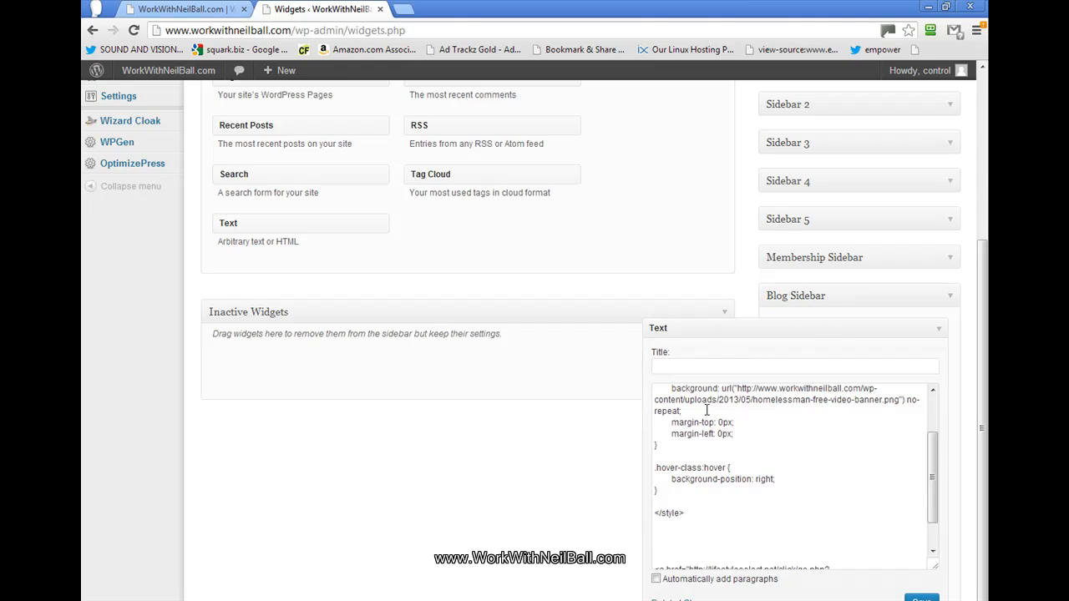
pyautogui.moveTo(931, 477); pyautogui.dragTo(940, 424)
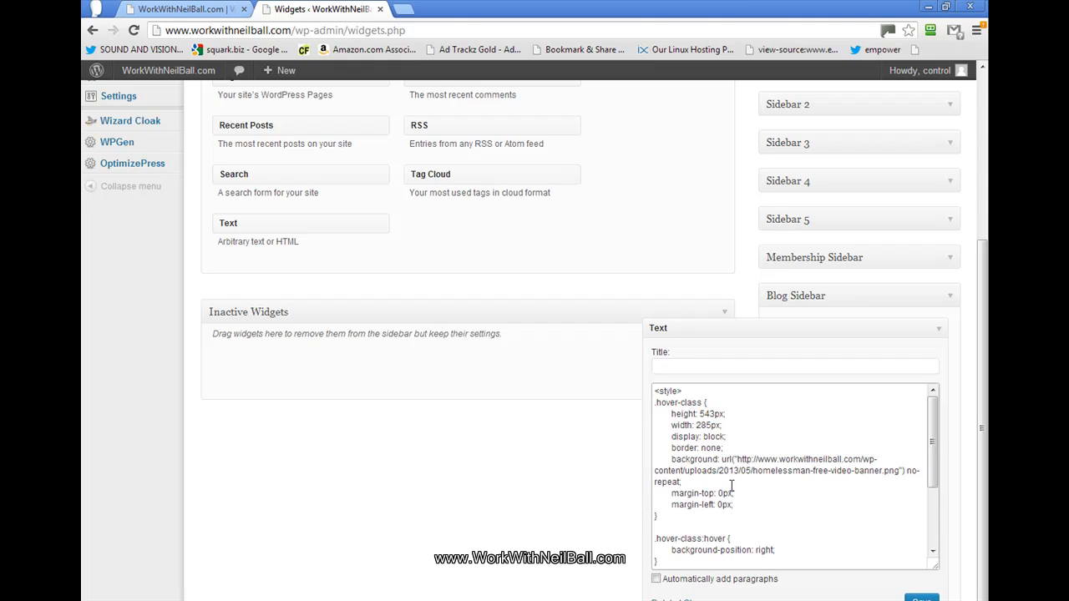
pyautogui.moveTo(695, 426); pyautogui.dragTo(712, 426)
pyautogui.moveTo(736, 460); pyautogui.dragTo(900, 472)
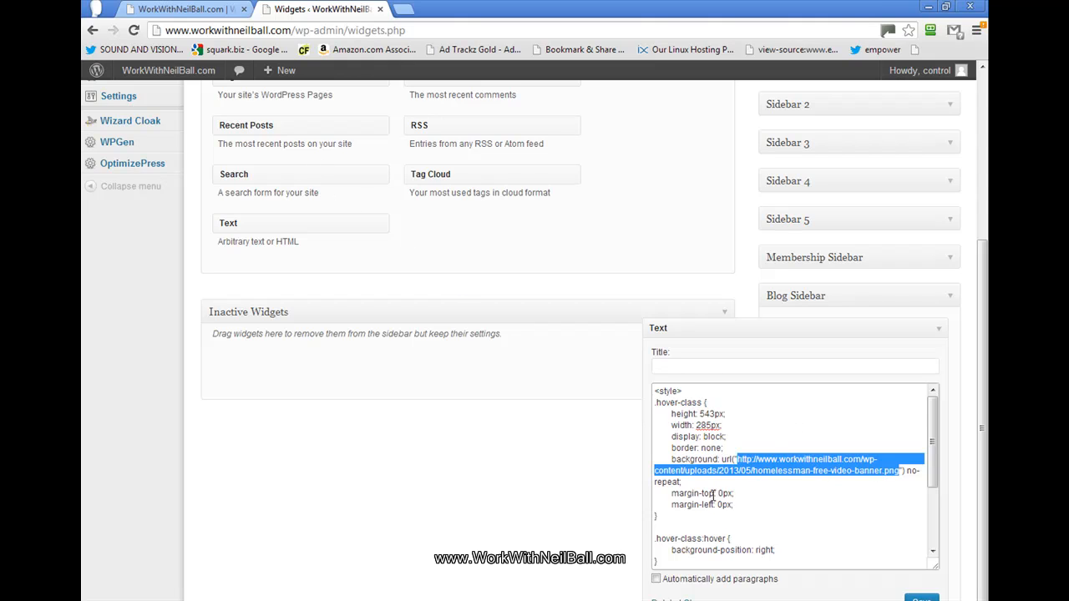
# Step: Review the link code below the closing style tag, and return to the start of the widget code with the URL deselected
pyautogui.moveTo(935, 417); pyautogui.dragTo(937, 496)
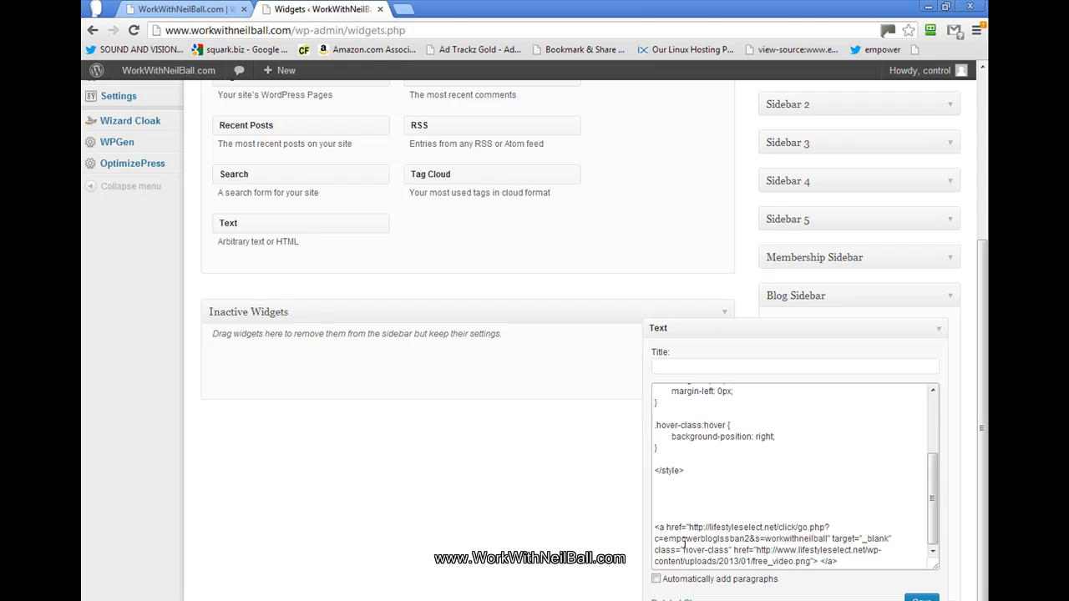
pyautogui.moveTo(930, 523); pyautogui.dragTo(923, 453)
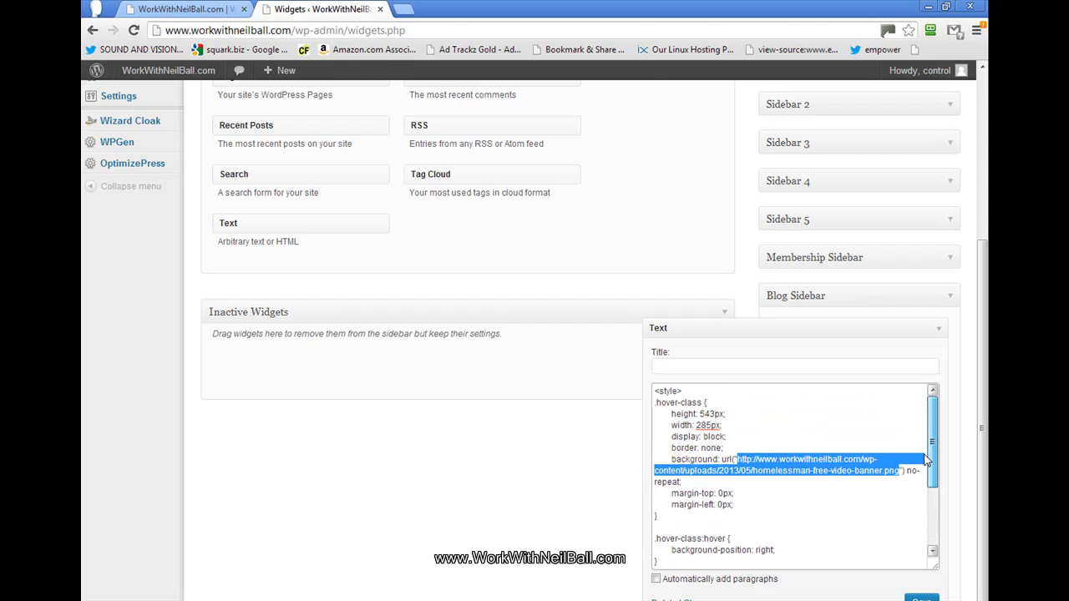
pyautogui.click(808, 471)
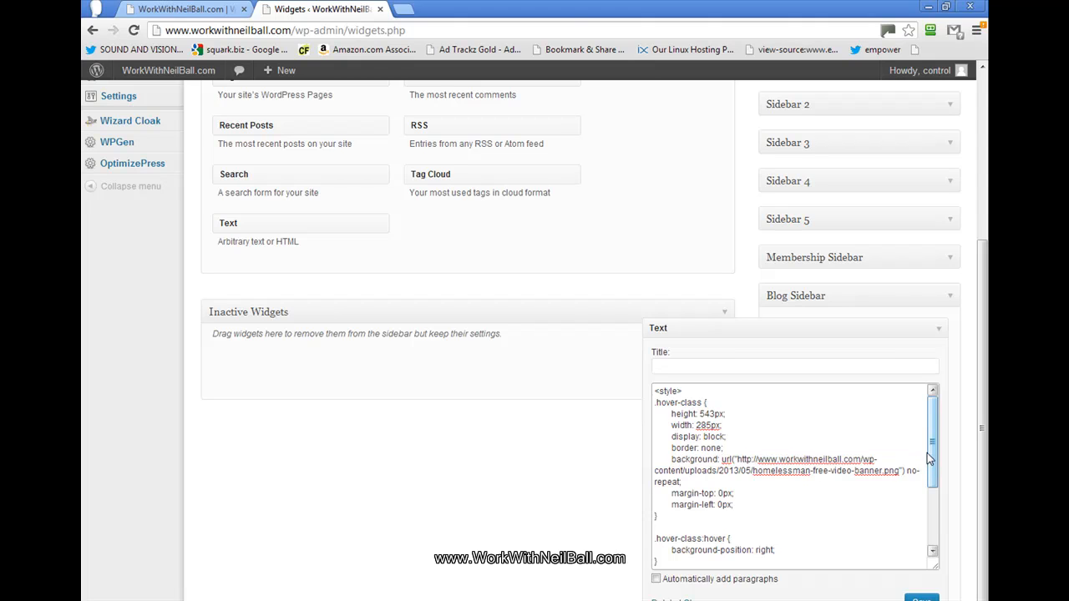
pyautogui.moveTo(929, 442); pyautogui.dragTo(930, 418)
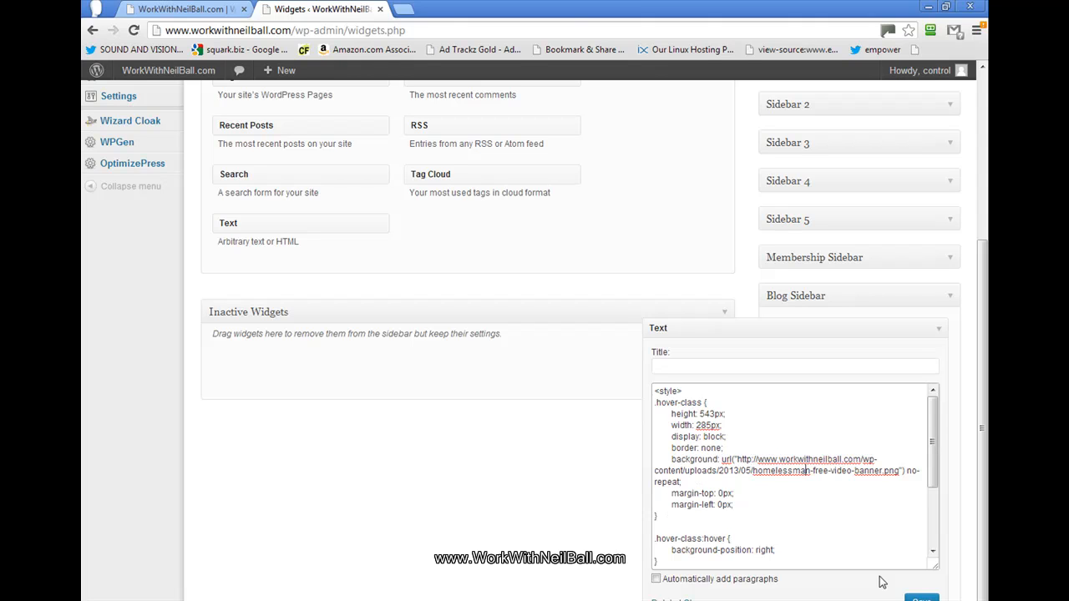
# Step: Switch to the site's live home page to view the banner
pyautogui.click(236, 12)
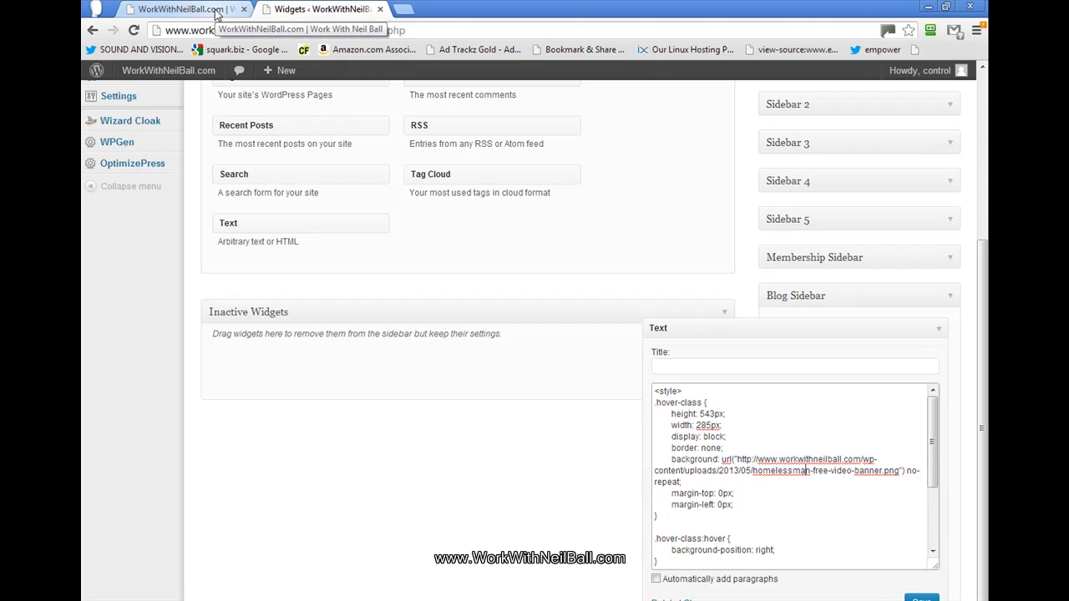